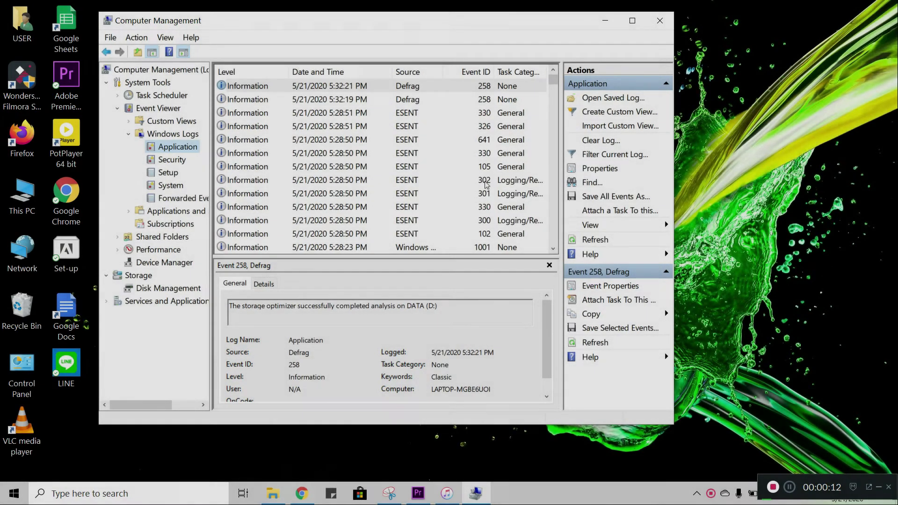
- Look through the events in the Application log and minimize the Computer Management window
{"action": "scroll", "coordinate": [421, 168], "scroll_direction": "down", "scroll_amount": 5}
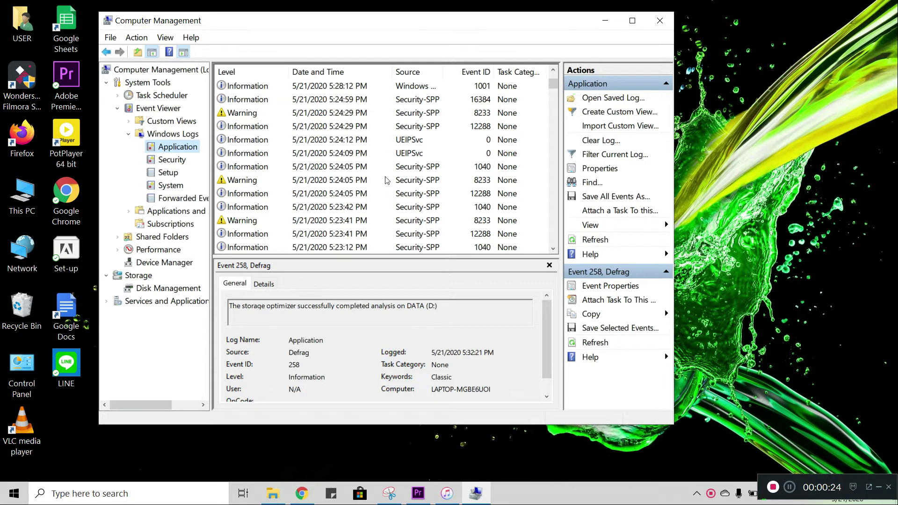
{"action": "scroll", "coordinate": [396, 162], "scroll_direction": "down", "scroll_amount": 5}
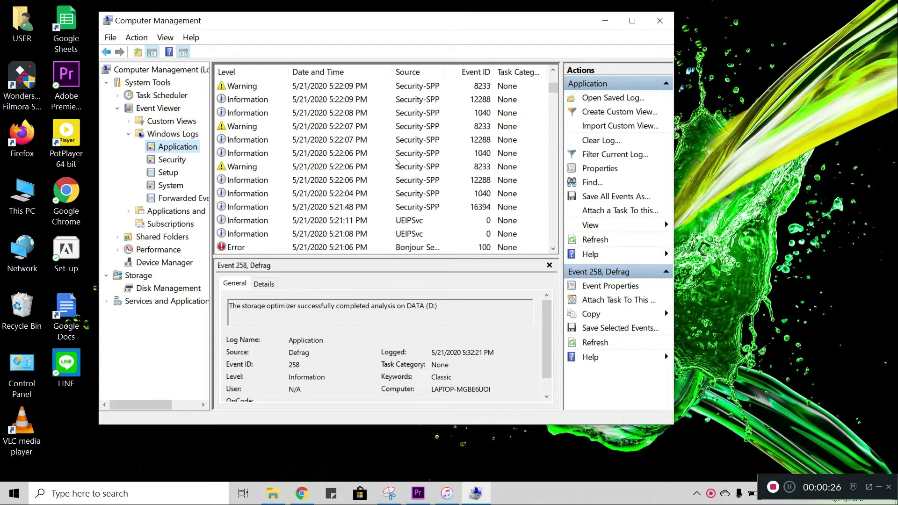
{"action": "scroll", "coordinate": [396, 162], "scroll_direction": "down", "scroll_amount": 10}
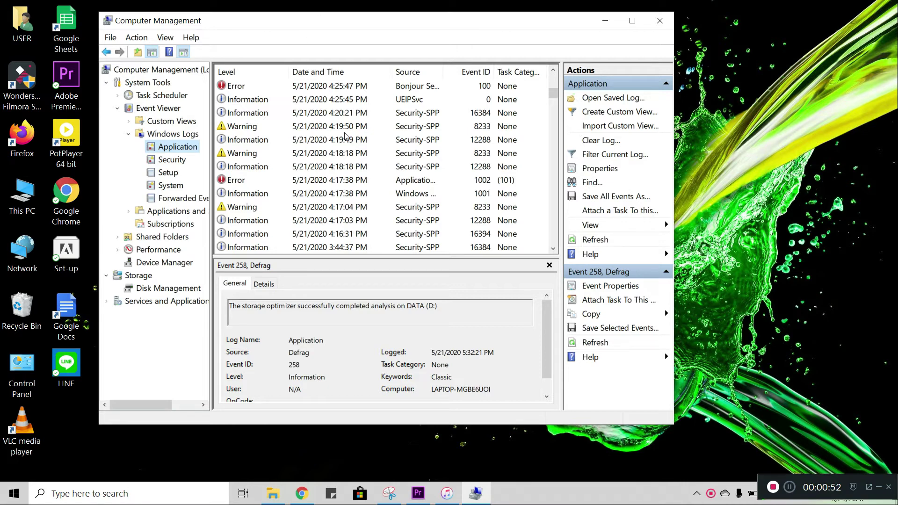
{"action": "left_click", "coordinate": [605, 21]}
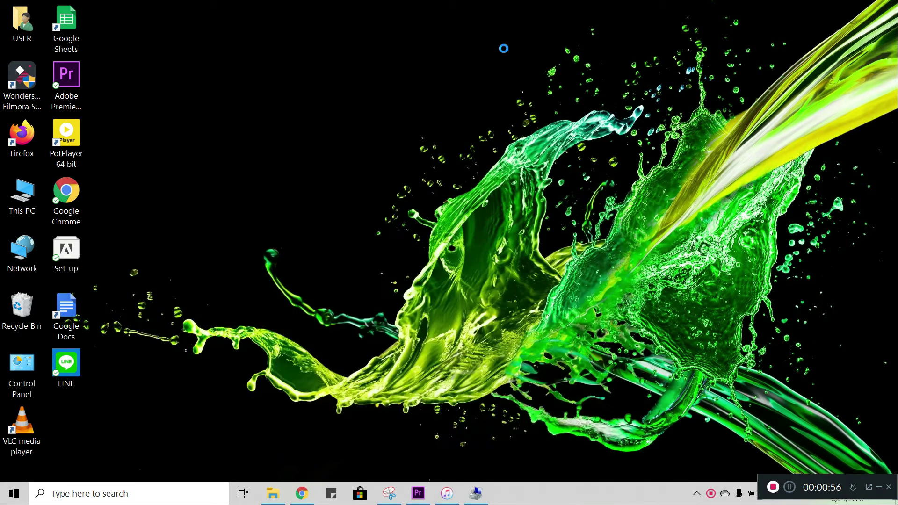
- Refresh the desktop twice
{"action": "right_click", "coordinate": [502, 42]}
{"action": "left_click", "coordinate": [522, 80]}
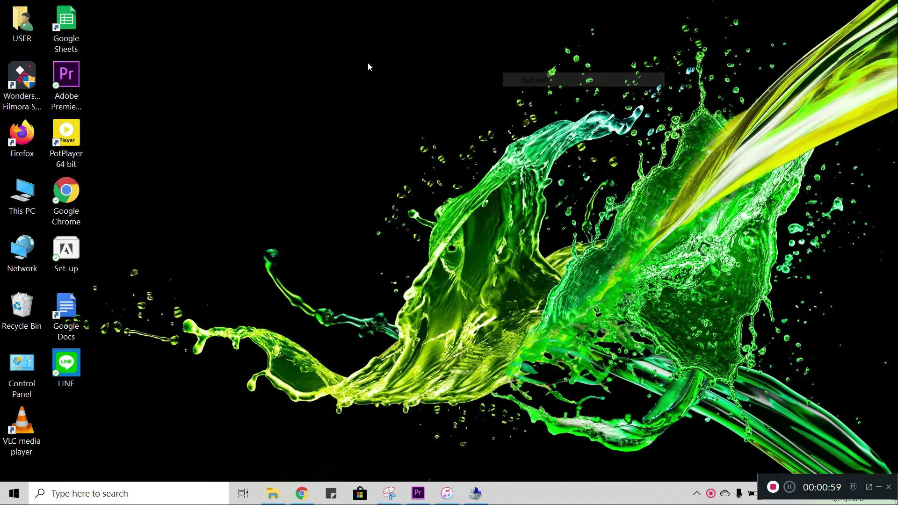
{"action": "right_click", "coordinate": [385, 106]}
{"action": "key", "text": "Return"}
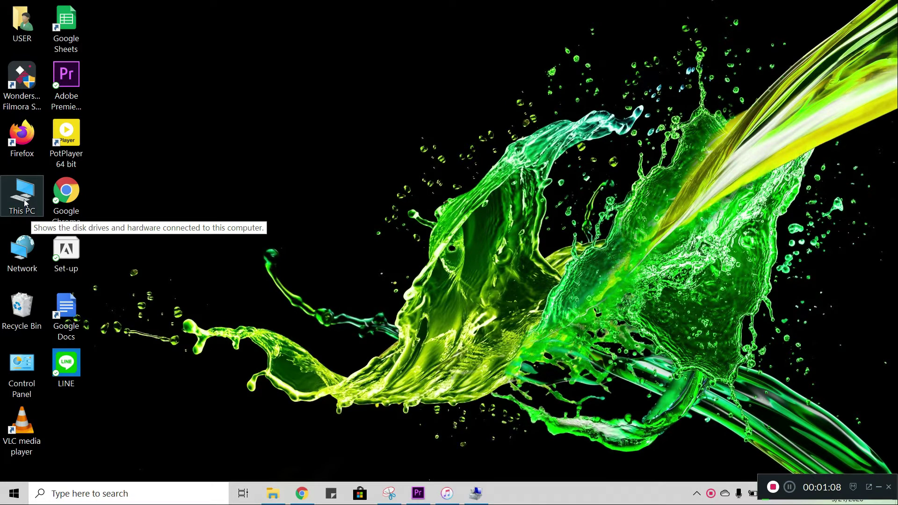
- Open the Manage console for This PC and expand Windows Logs under Event Viewer
{"action": "right_click", "coordinate": [25, 202]}
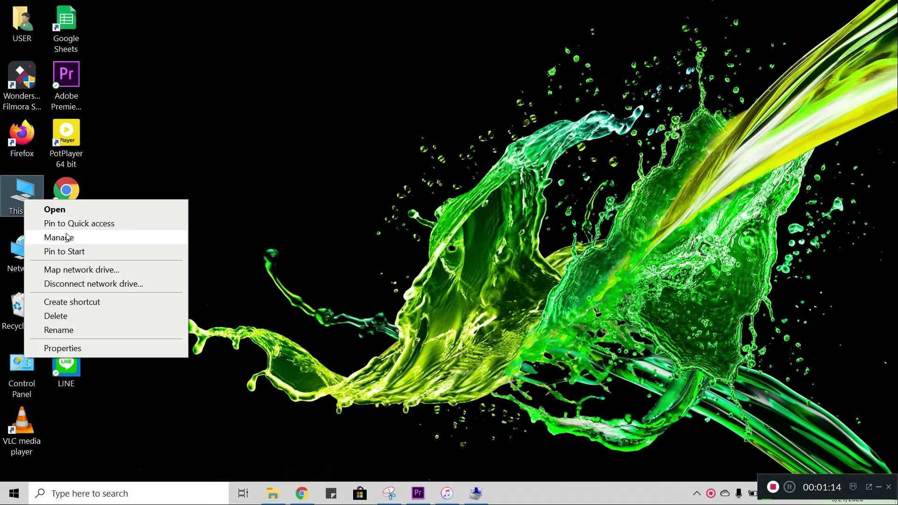
{"action": "left_click", "coordinate": [67, 239]}
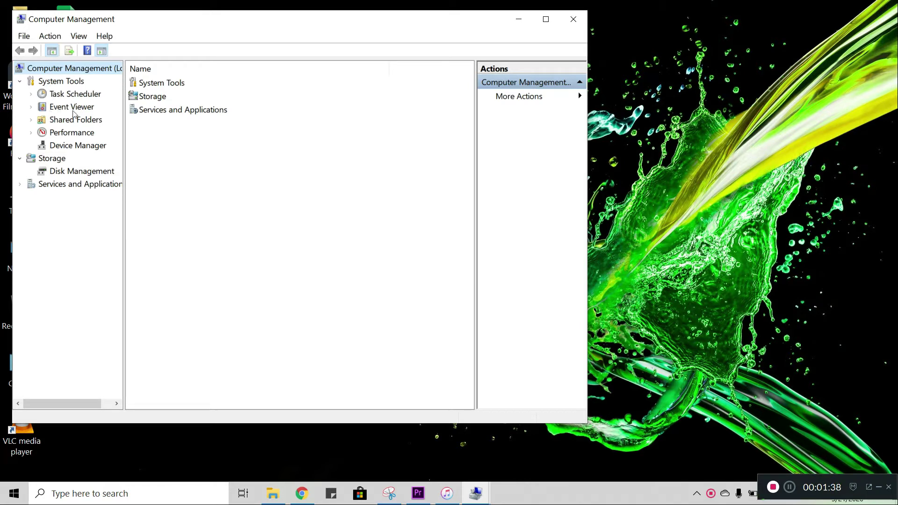
{"action": "left_click", "coordinate": [30, 107]}
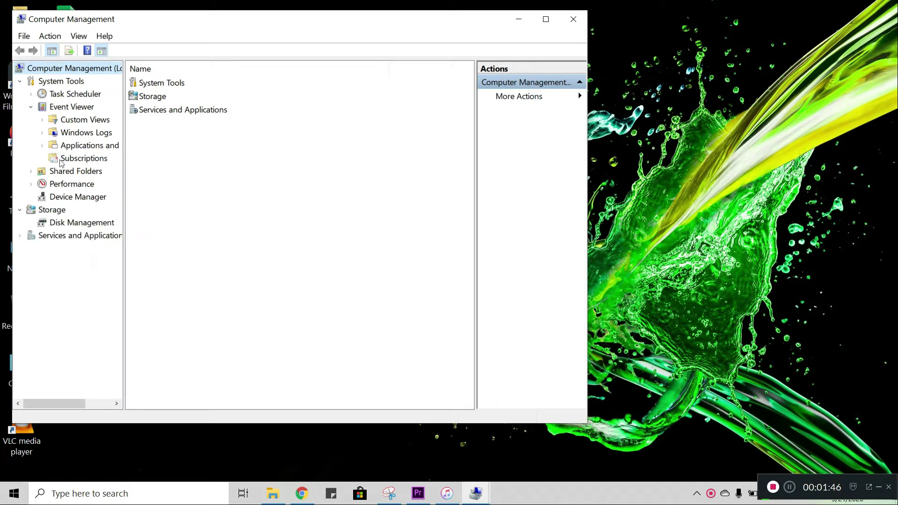
{"action": "left_click", "coordinate": [43, 135]}
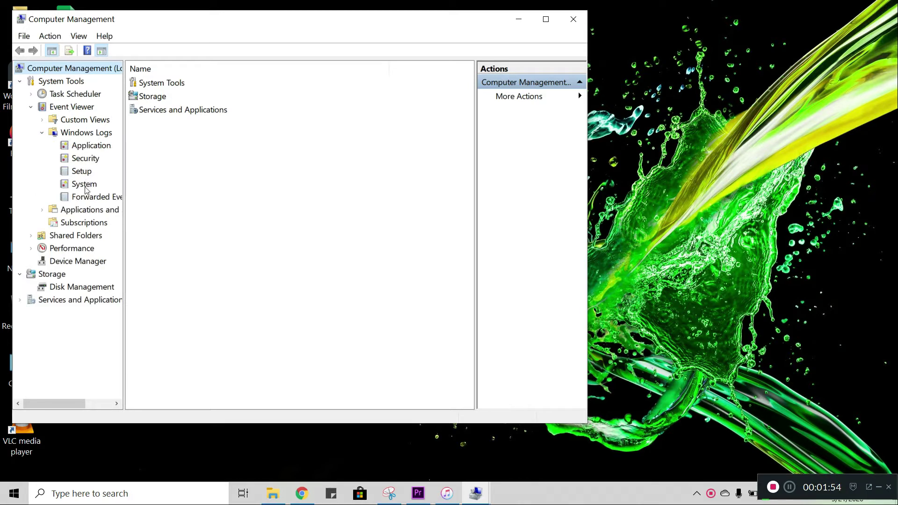
- Clear all events from the Application log without saving its contents
{"action": "left_click", "coordinate": [79, 146]}
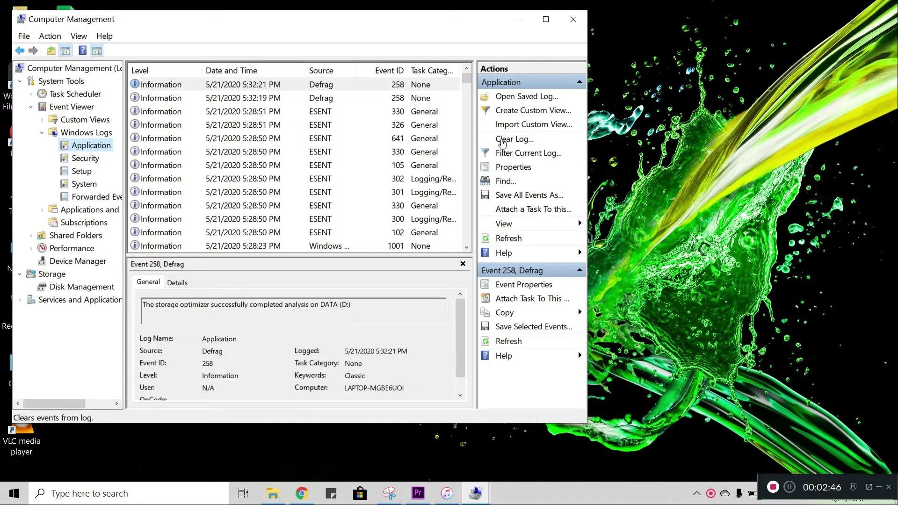
{"action": "left_click", "coordinate": [503, 139]}
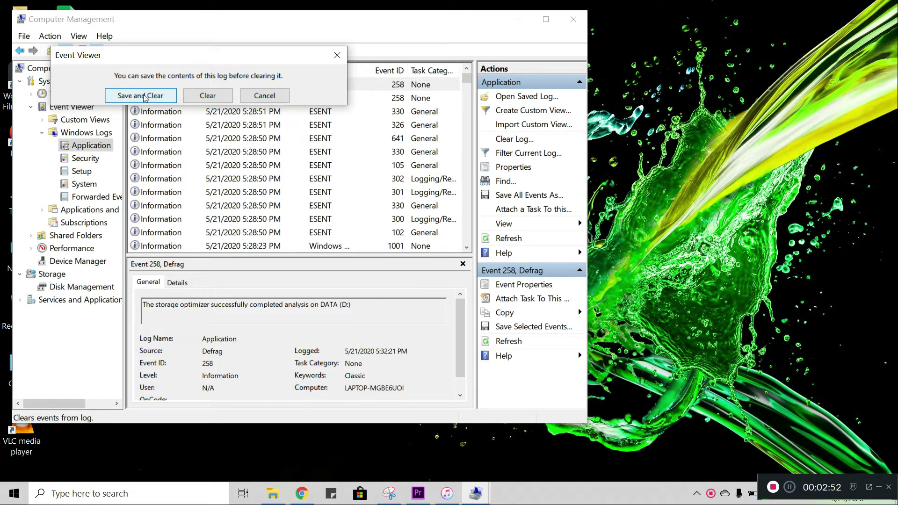
{"action": "left_click", "coordinate": [196, 97]}
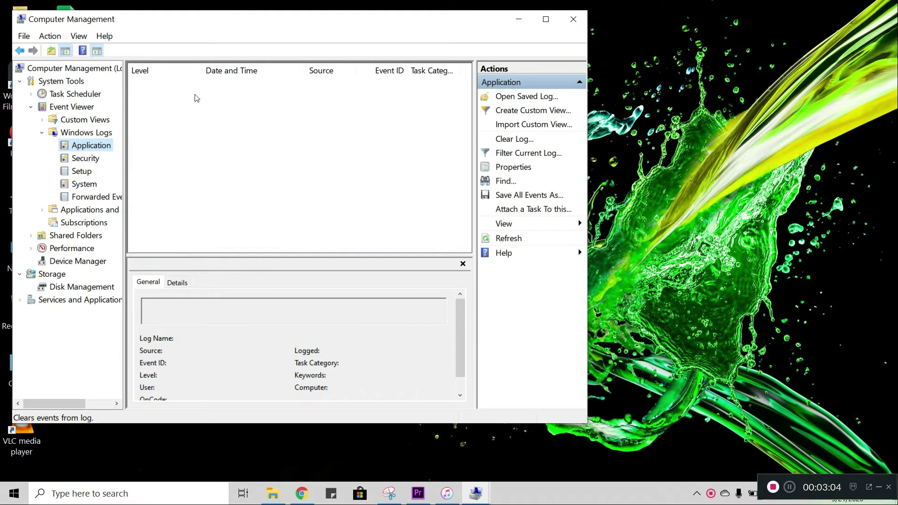
- Look through the Security log and clear all its events without saving them
{"action": "left_click", "coordinate": [75, 160]}
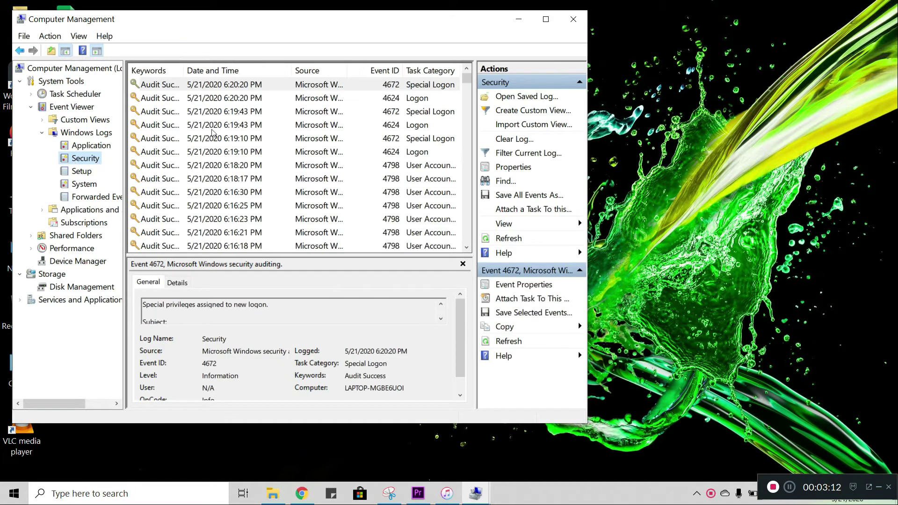
{"action": "scroll", "coordinate": [280, 149], "scroll_direction": "down", "scroll_amount": 15}
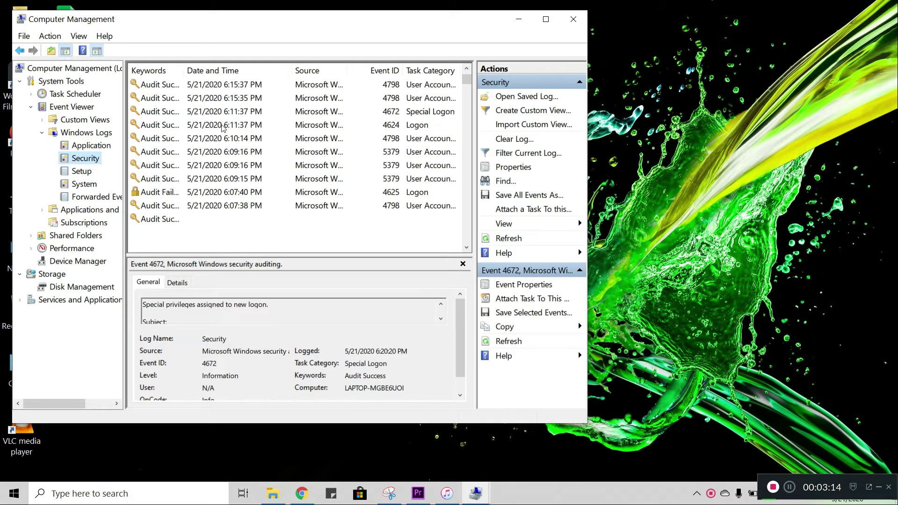
{"action": "scroll", "coordinate": [337, 161], "scroll_direction": "up", "scroll_amount": 4}
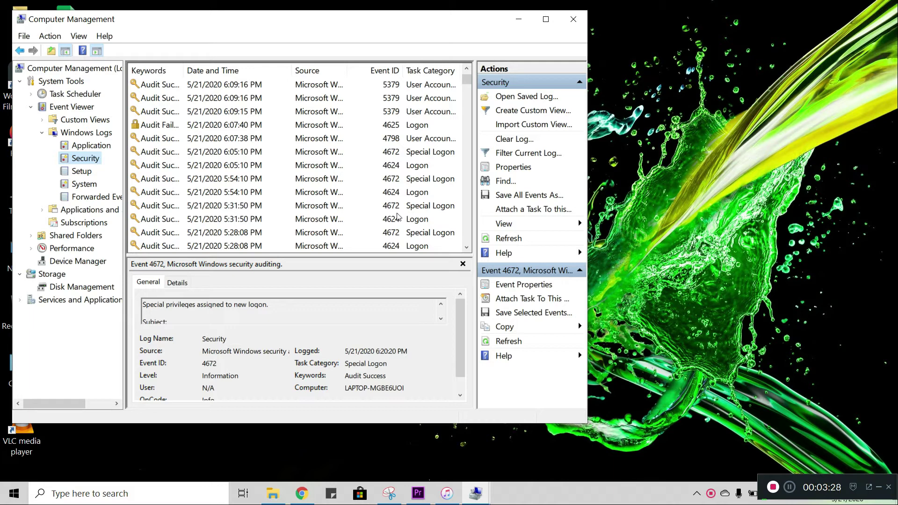
{"action": "left_click", "coordinate": [511, 141]}
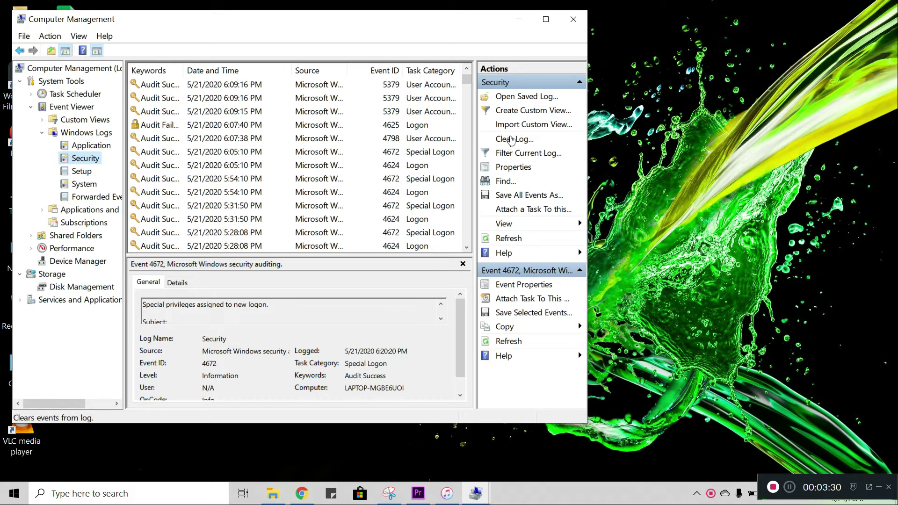
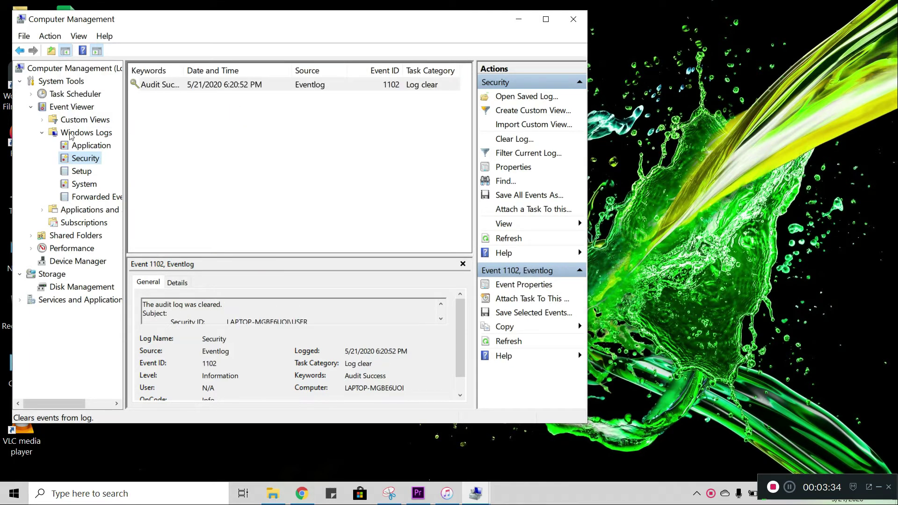
- Check the Setup log for events and clear the System log without saving its contents
{"action": "left_click", "coordinate": [78, 171]}
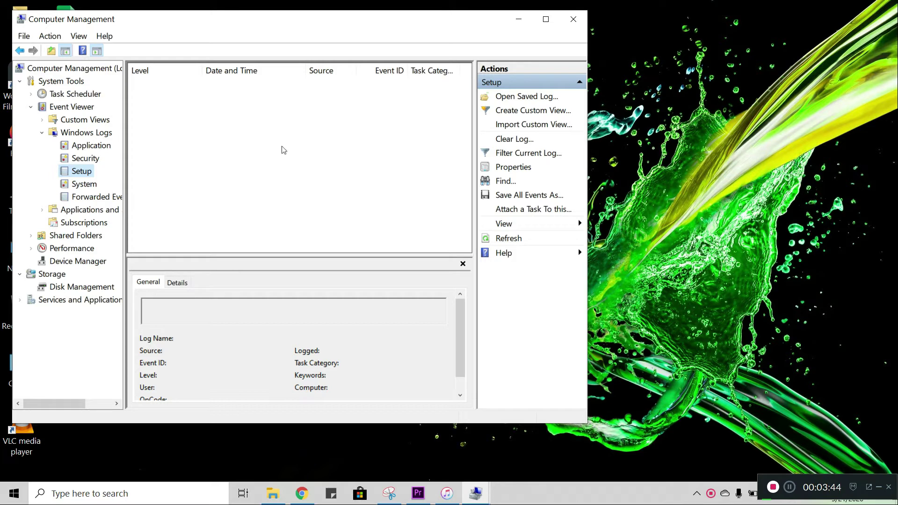
{"action": "left_click", "coordinate": [88, 186]}
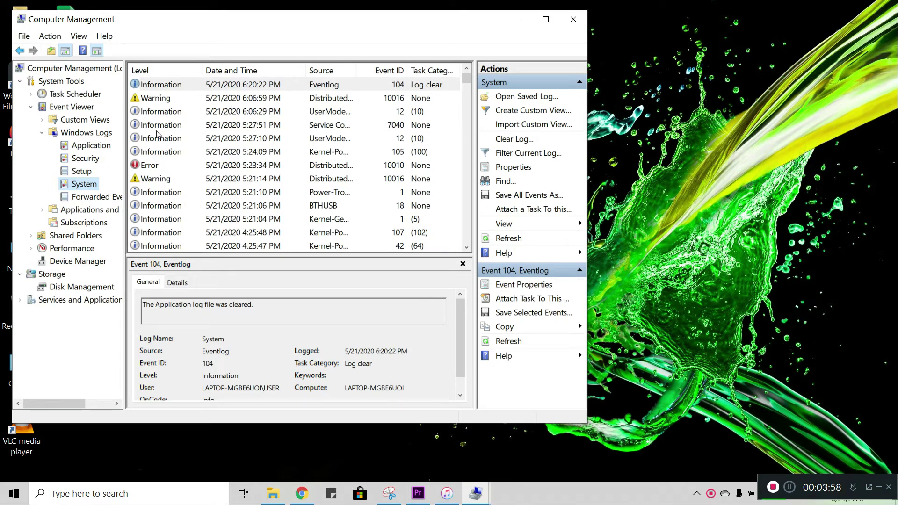
{"action": "scroll", "coordinate": [159, 213], "scroll_direction": "down", "scroll_amount": 3}
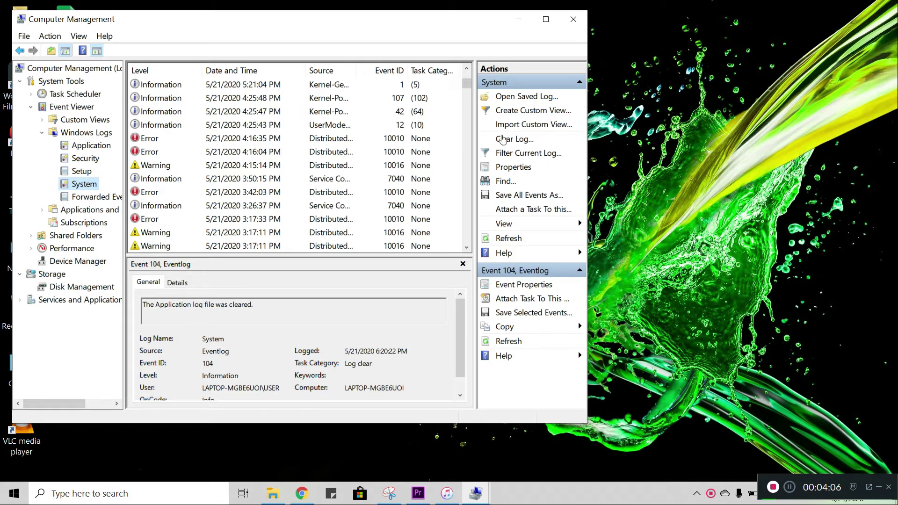
{"action": "left_click", "coordinate": [502, 140]}
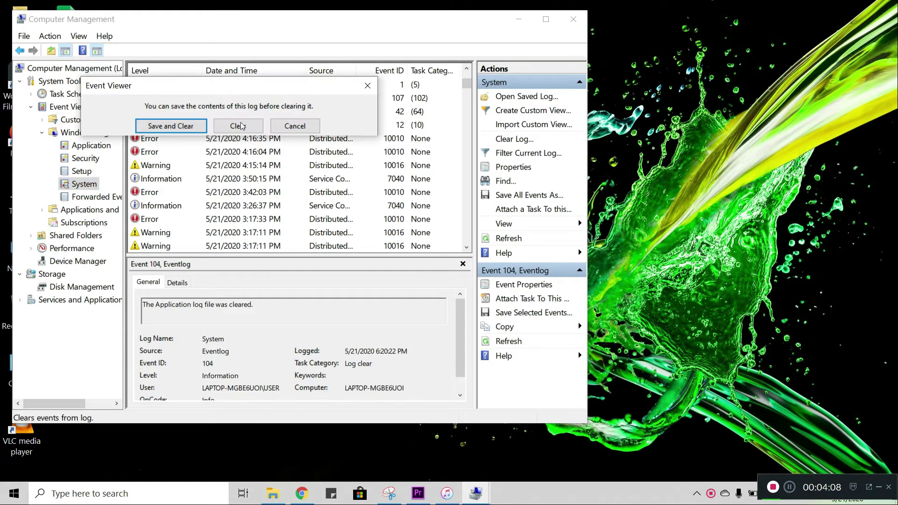
{"action": "left_click", "coordinate": [238, 126]}
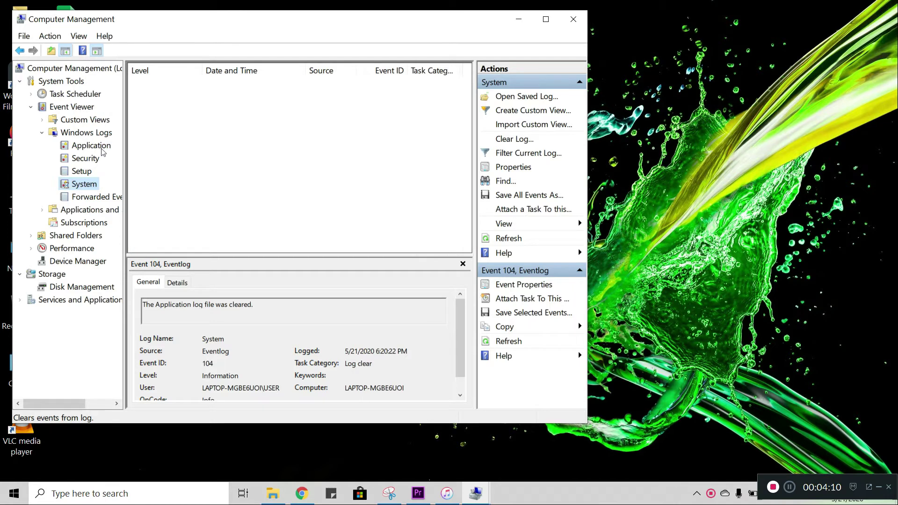
- Check the Forwarded Events log for entries and close the Computer Management window
{"action": "left_click", "coordinate": [75, 197]}
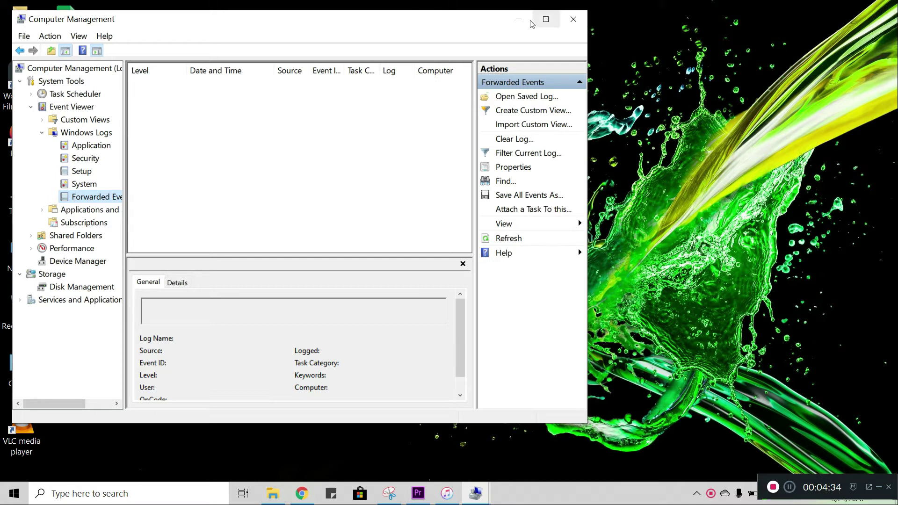
{"action": "left_click", "coordinate": [572, 20]}
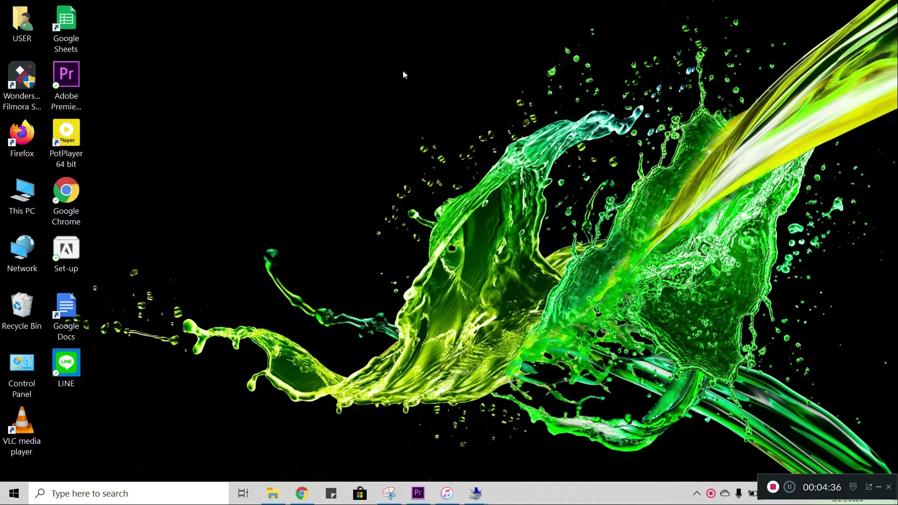
- Refresh the desktop, and open and cancel the Run dialog
{"action": "right_click", "coordinate": [414, 97]}
{"action": "left_click", "coordinate": [421, 106]}
{"action": "key", "text": "super+r"}
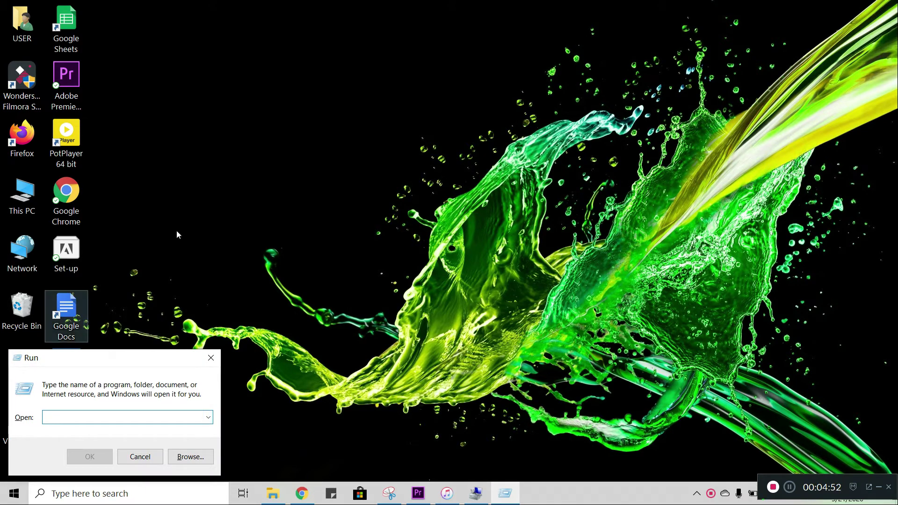
{"action": "left_click", "coordinate": [132, 454]}
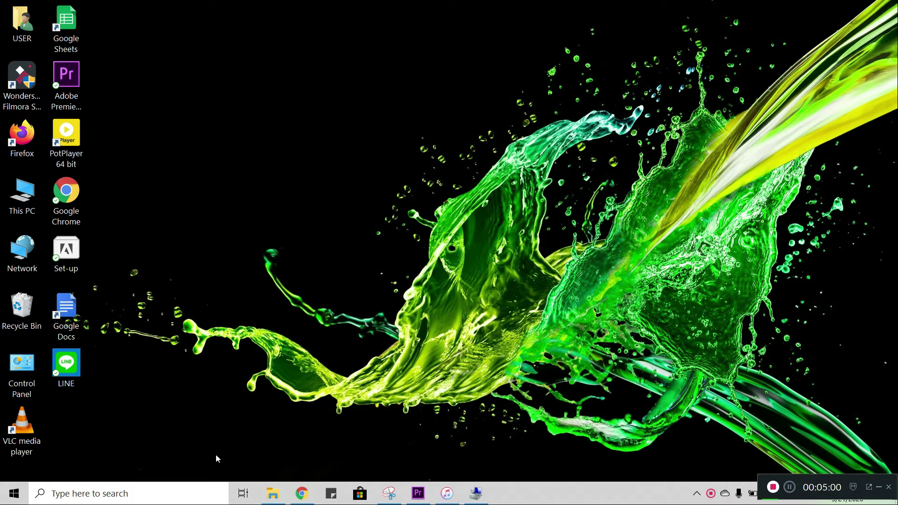
- Open the user's temporary files folder by running %temp% from the Run dialog
{"action": "key", "text": "super+r"}
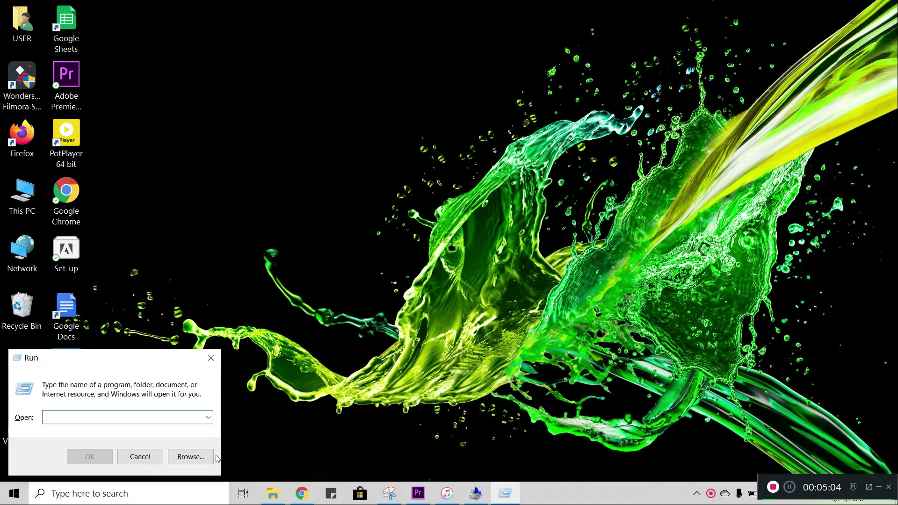
{"action": "type", "text": "%"}
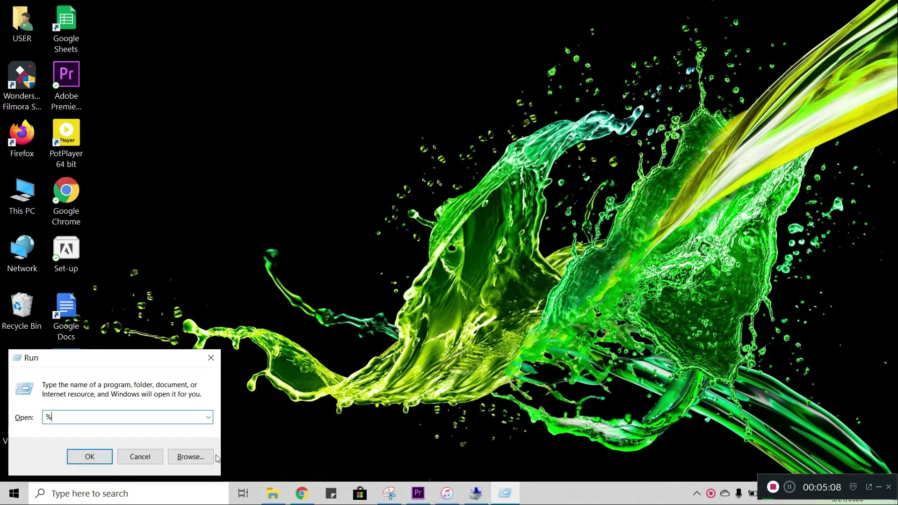
{"action": "type", "text": "temp%"}
{"action": "left_click", "coordinate": [102, 455]}
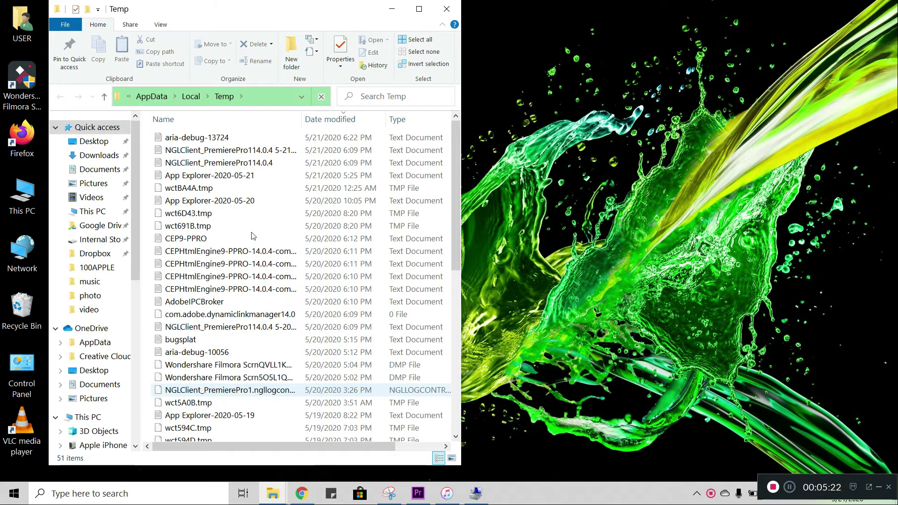
- Delete all items in the Temp folder, dismissing any file-in-use prompt, and close the folder window
{"action": "left_click", "coordinate": [414, 41]}
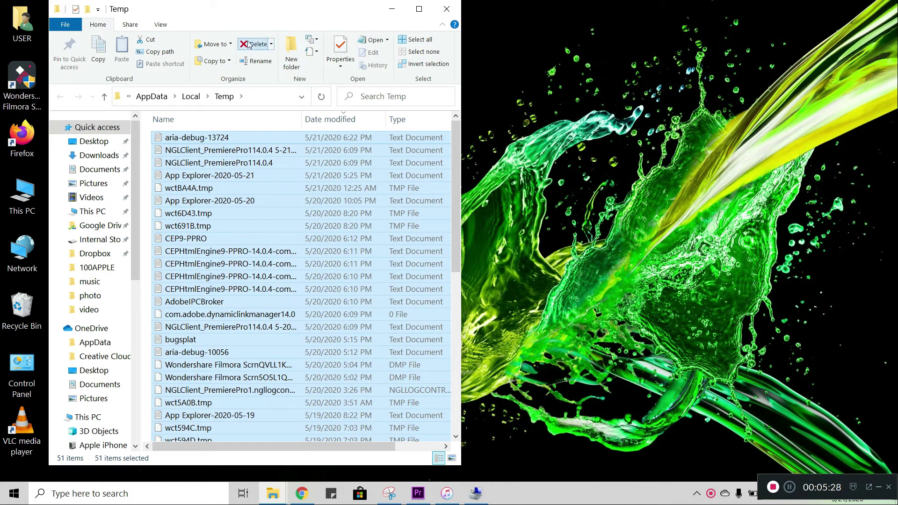
{"action": "left_click", "coordinate": [250, 45]}
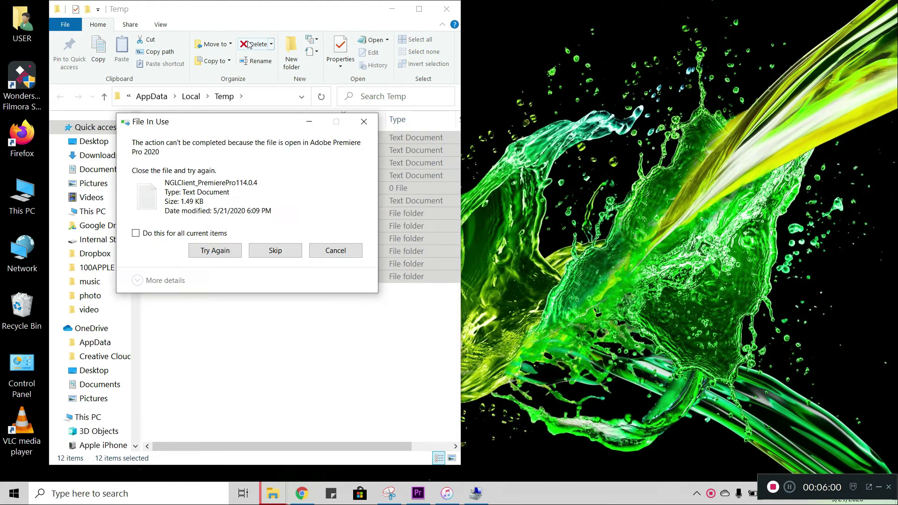
{"action": "left_click", "coordinate": [367, 128]}
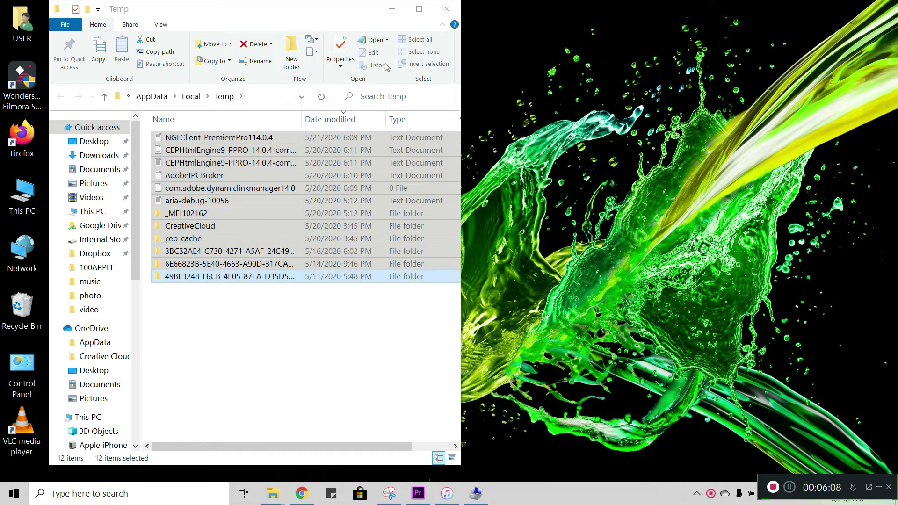
{"action": "left_click", "coordinate": [440, 10]}
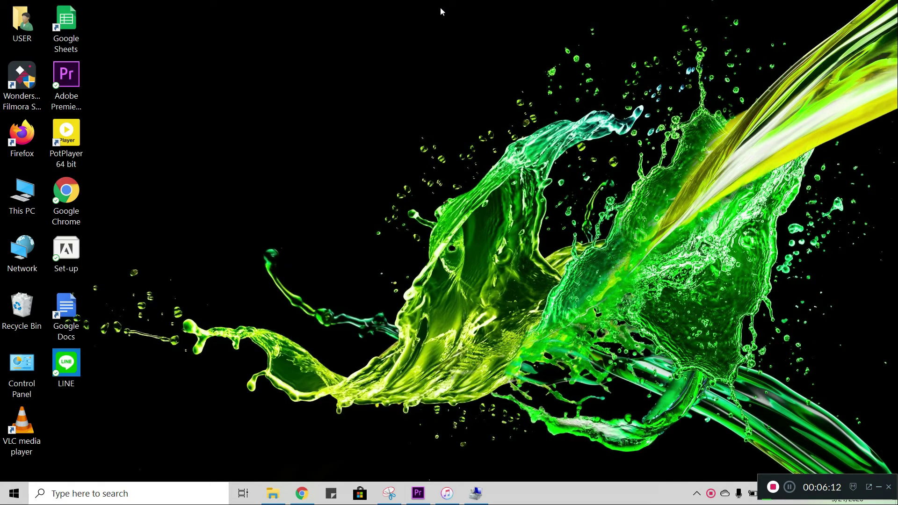
- Open the Windows Temp folder by running temp from the Run dialog
{"action": "key", "text": "super+r"}
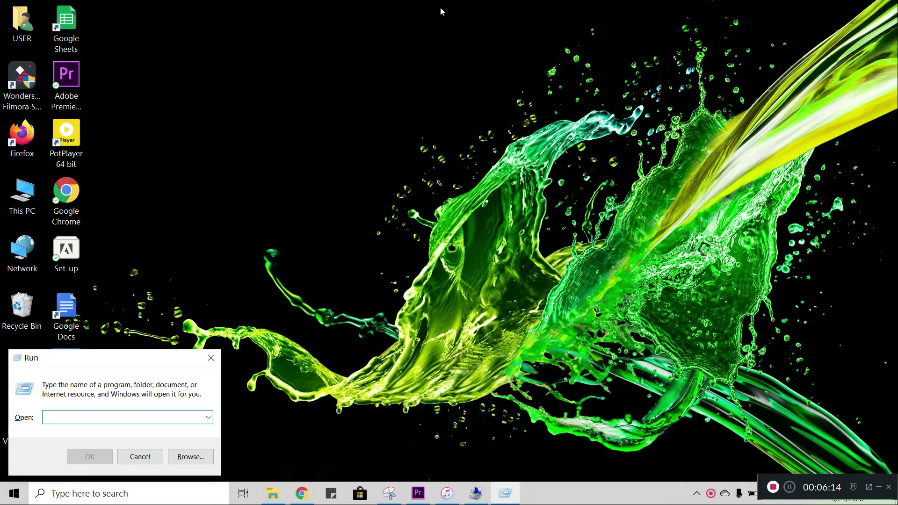
{"action": "type", "text": "t"}
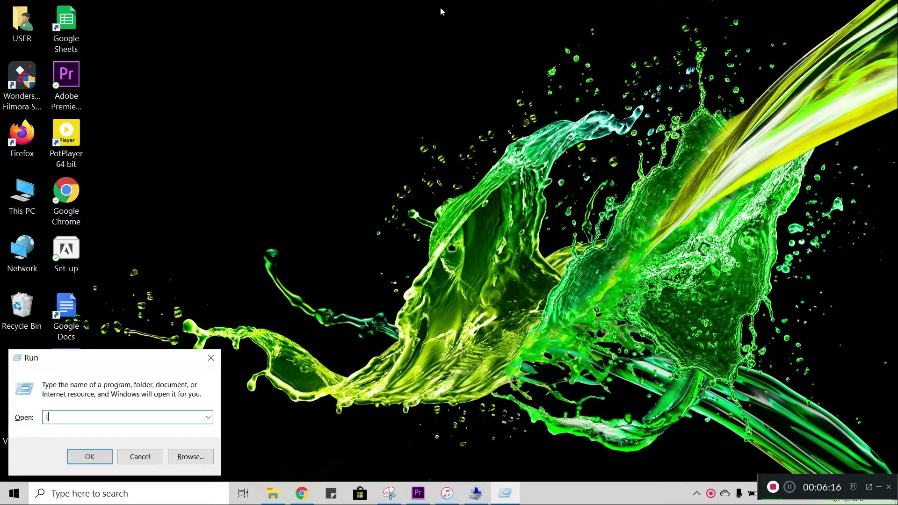
{"action": "type", "text": "emp"}
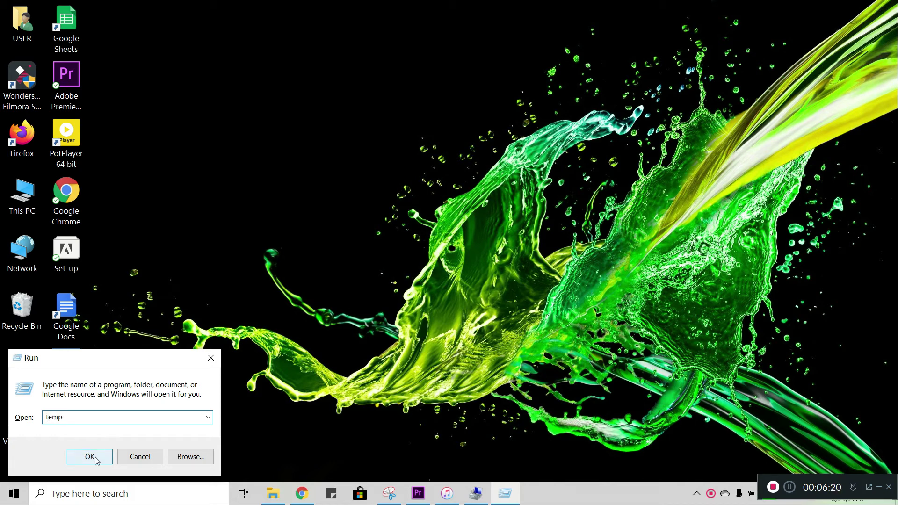
{"action": "left_click", "coordinate": [111, 453]}
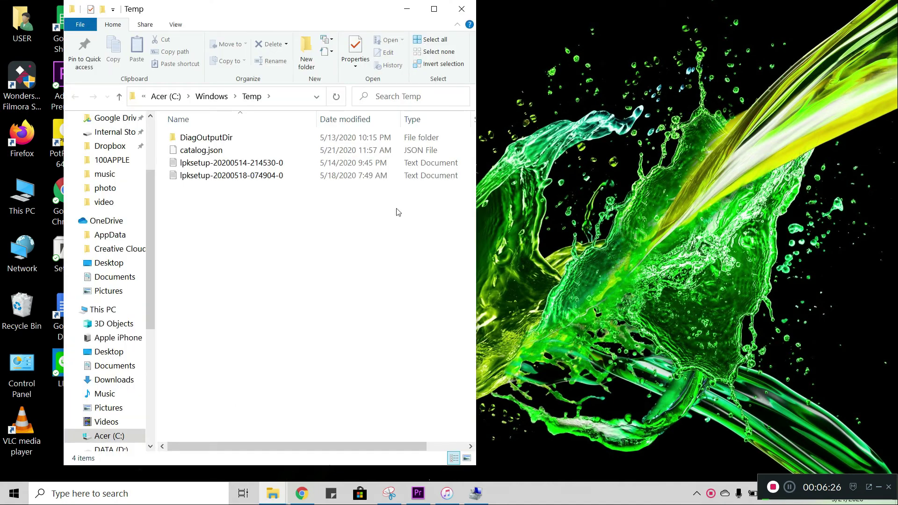
- Delete all items in the Windows Temp folder and close the folder window
{"action": "left_click", "coordinate": [429, 39]}
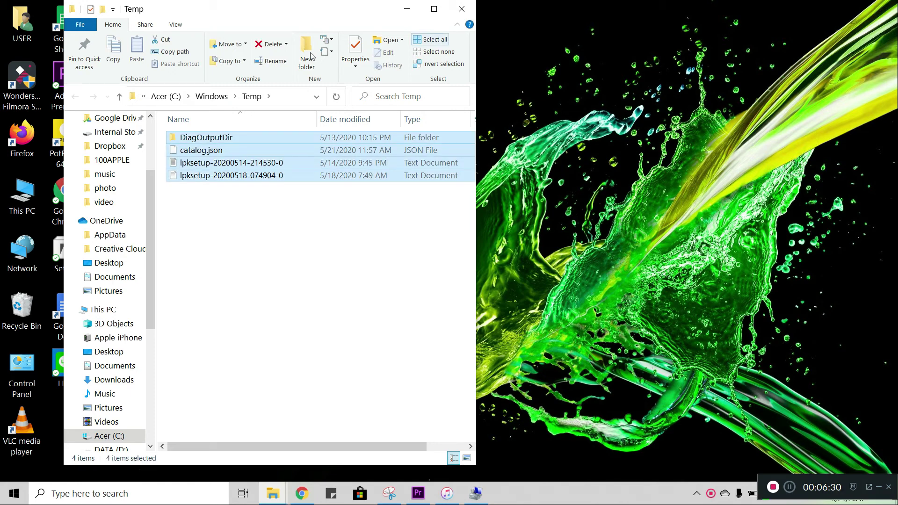
{"action": "left_click", "coordinate": [270, 47]}
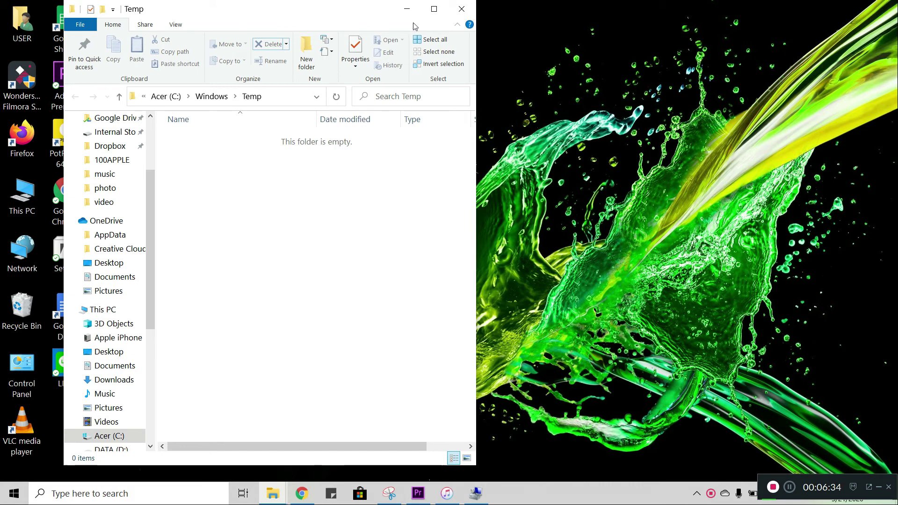
{"action": "left_click", "coordinate": [460, 7]}
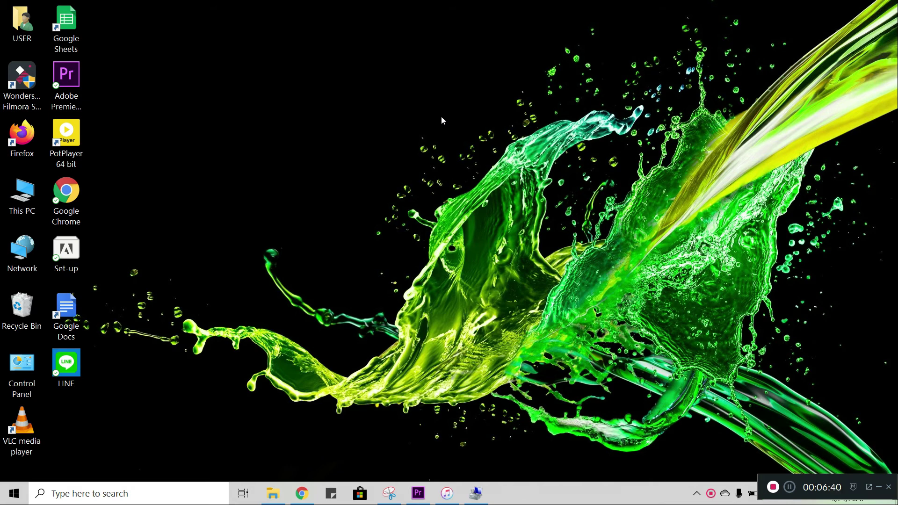
- Switch to the Myanmar Technology YouTube channel in Chrome and look through its uploaded videos
{"action": "mouse_move", "coordinate": [301, 493]}
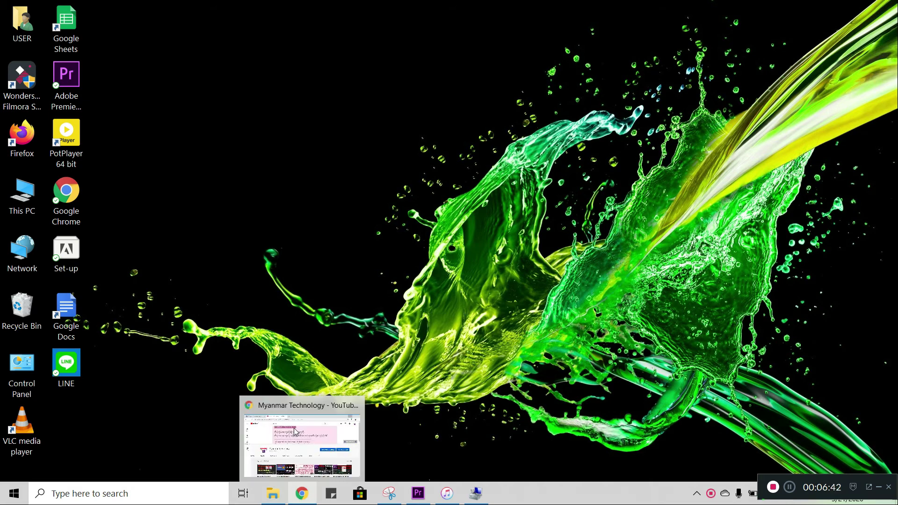
{"action": "left_click", "coordinate": [296, 428]}
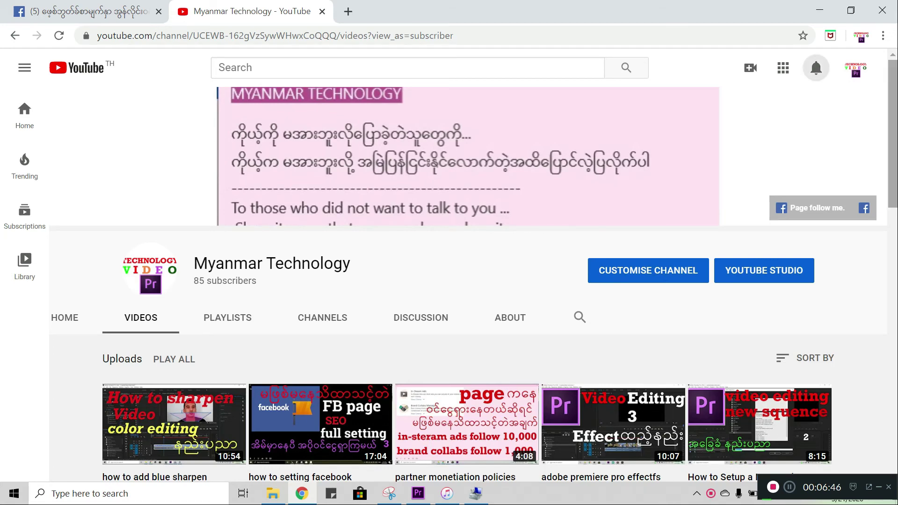
{"action": "scroll", "coordinate": [522, 332], "scroll_direction": "down", "scroll_amount": 6}
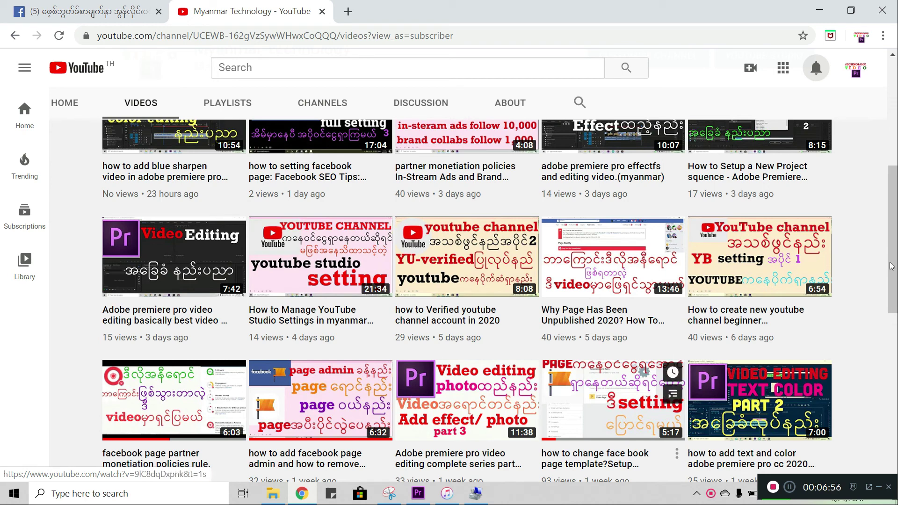
{"action": "scroll", "coordinate": [891, 266], "scroll_direction": "down", "scroll_amount": 4}
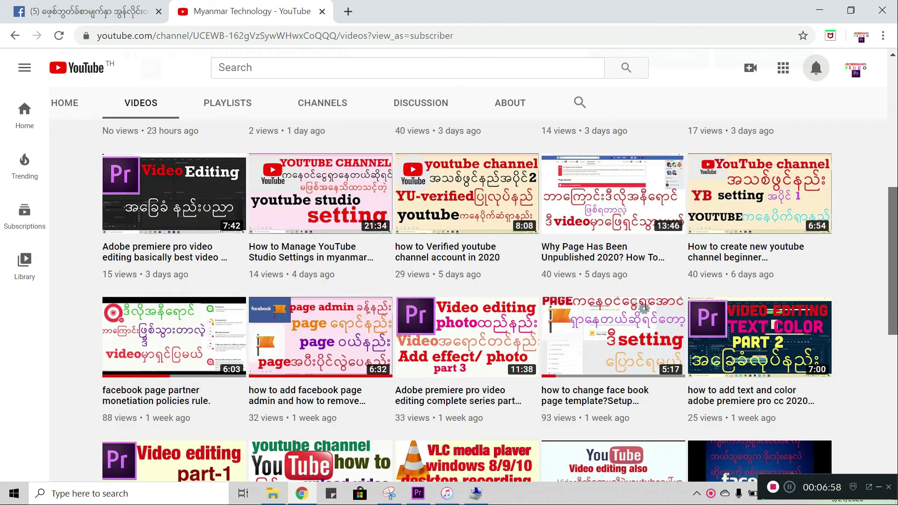
{"action": "scroll", "coordinate": [407, 351], "scroll_direction": "down", "scroll_amount": 1}
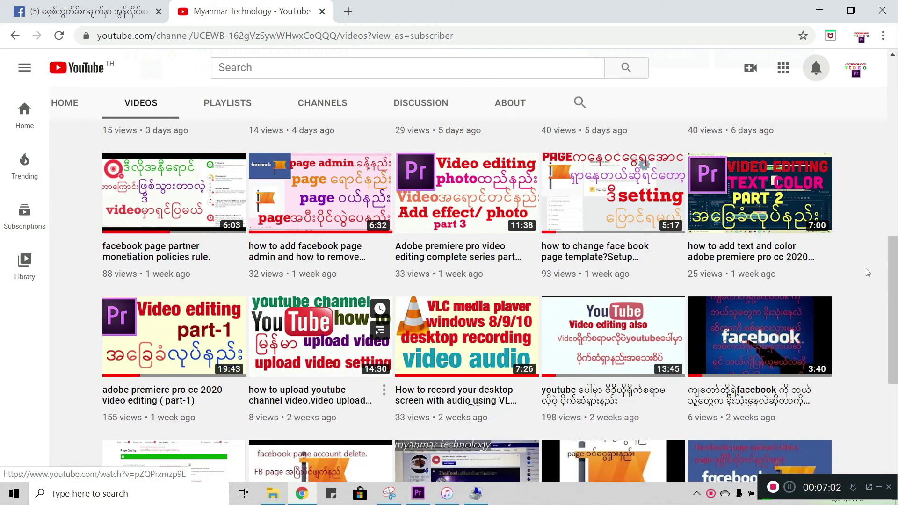
{"action": "scroll", "coordinate": [894, 327], "scroll_direction": "down", "scroll_amount": 3}
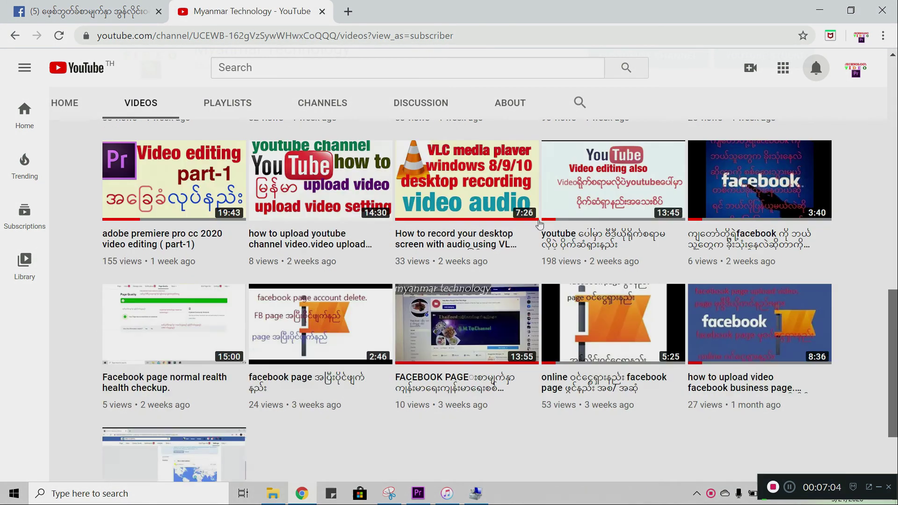